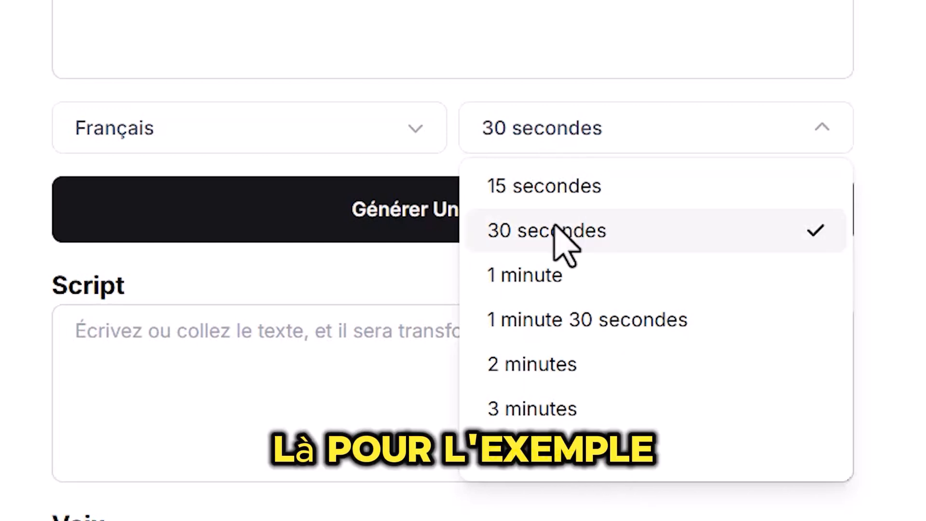
Generate a 30-second French script from the idea "5 faits drôles sur les chats" and read through it
left_click(608, 232)
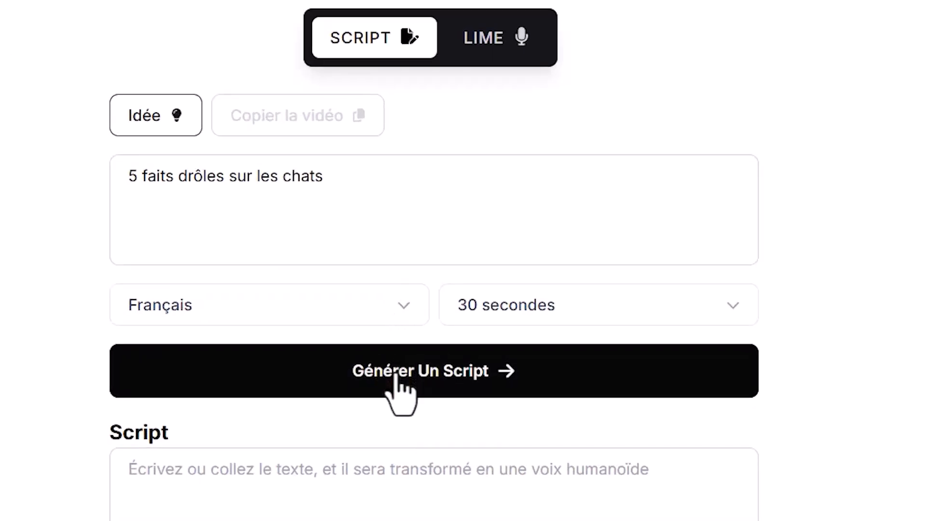
left_click(396, 375)
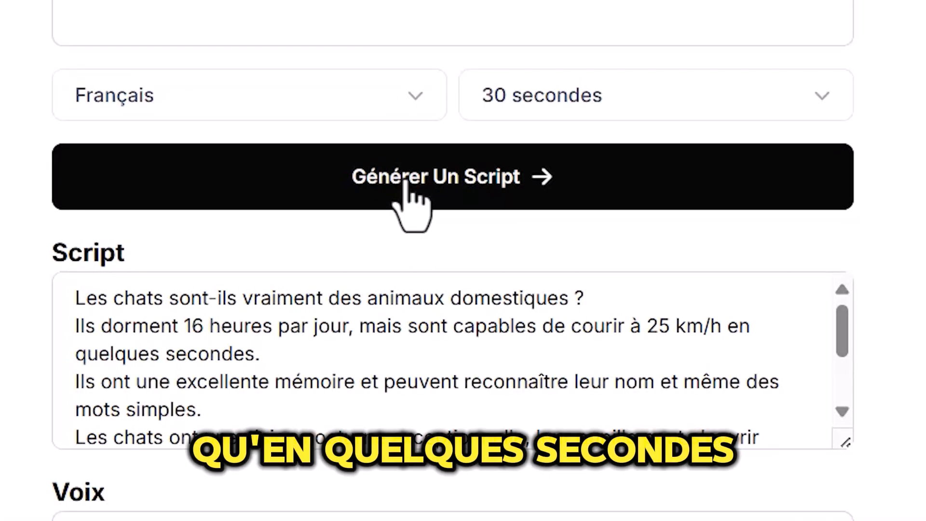
scroll(299, 358, "down", 3)
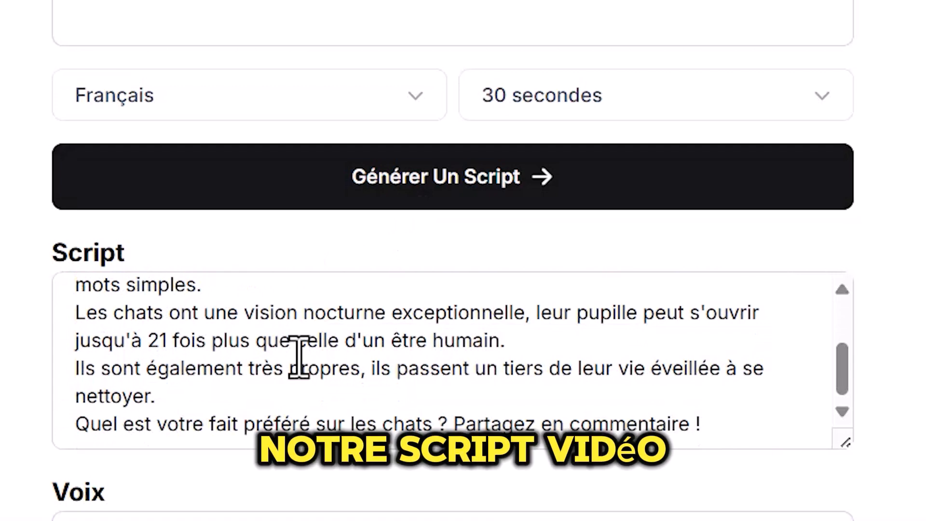
scroll(303, 362, "up", 3)
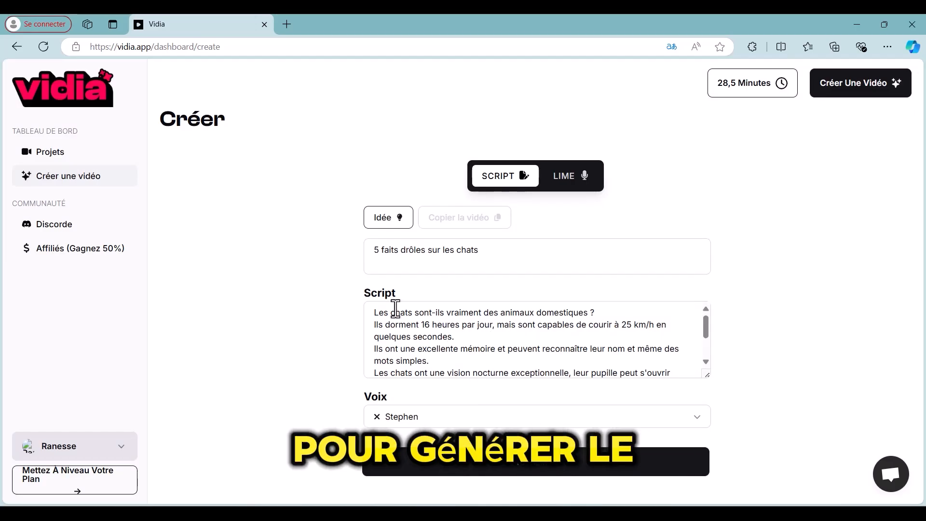
scroll(375, 309, "down", 3)
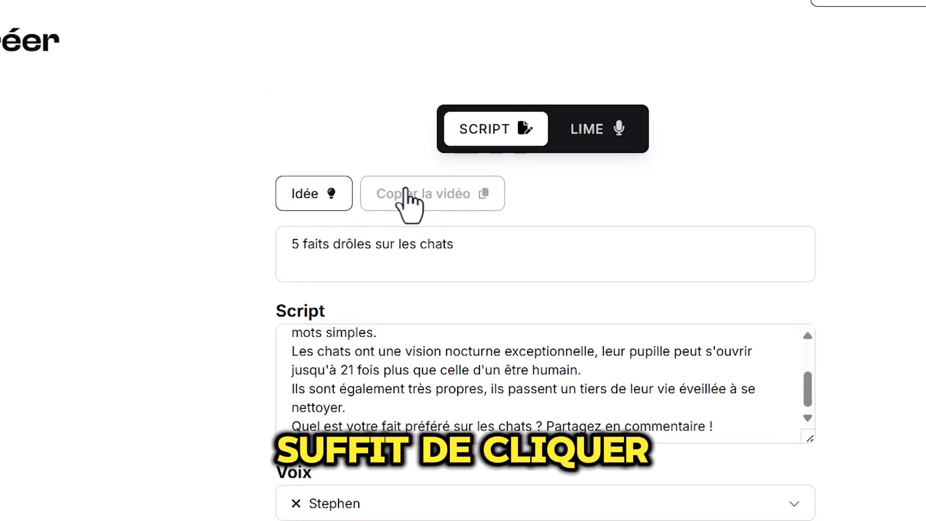
Switch the script source to copying a video and paste the link of the TikTok video about cats' coat colour
left_click(372, 165)
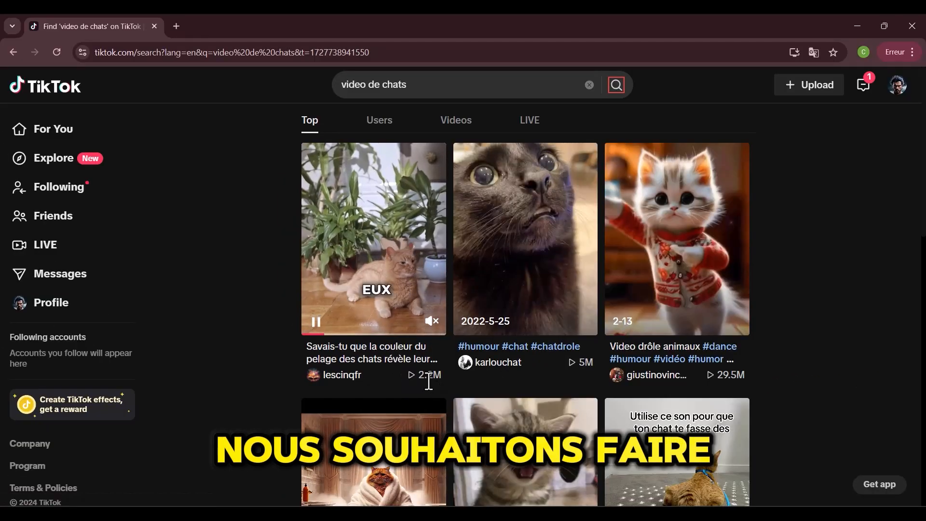
left_click(361, 248)
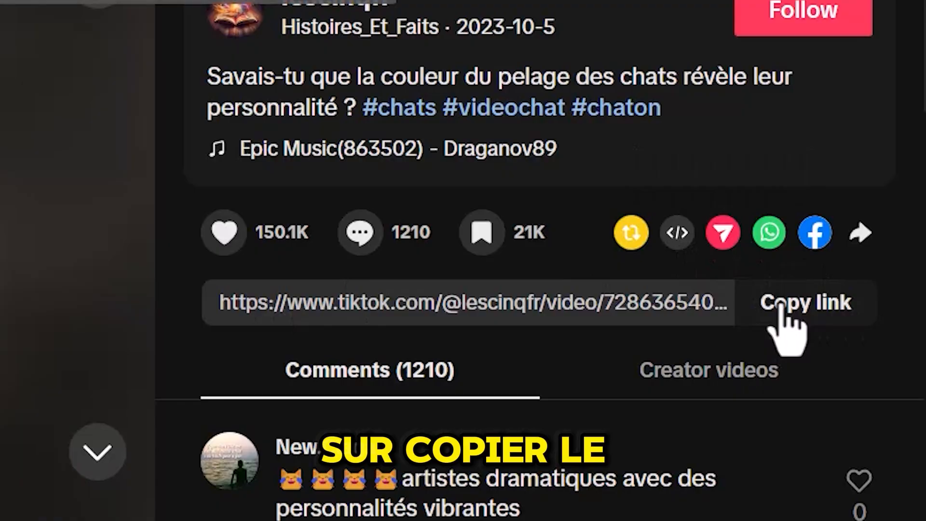
left_click(778, 304)
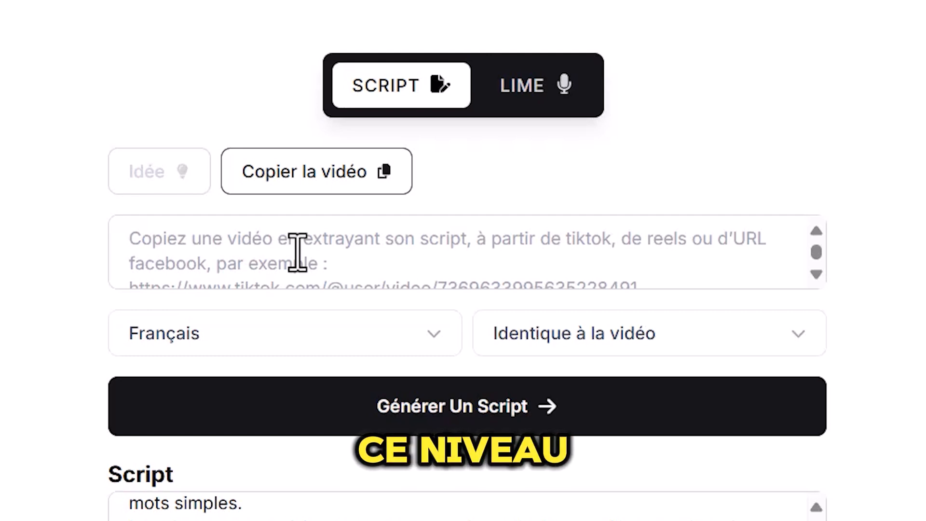
key("ctrl+v")
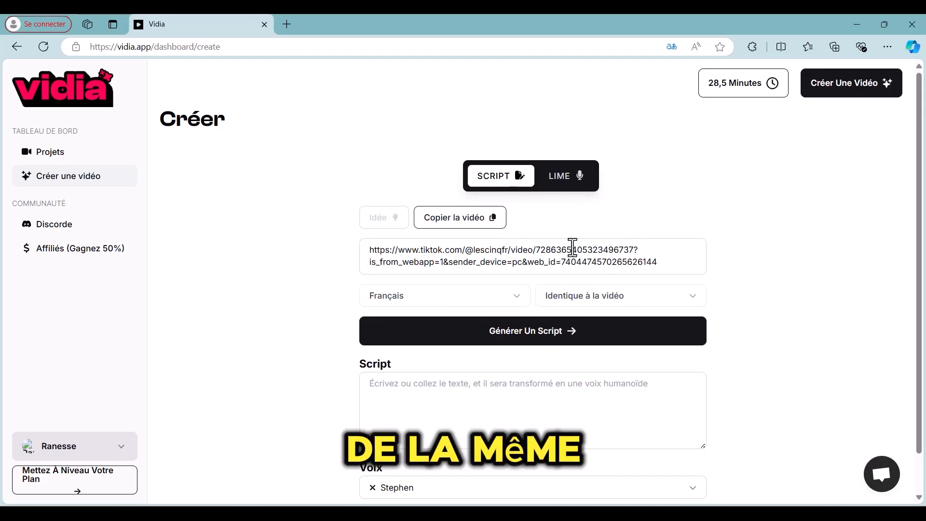
Generate a script from the TikTok video in Français with the length option "Identique à la vidéo"
left_click(478, 296)
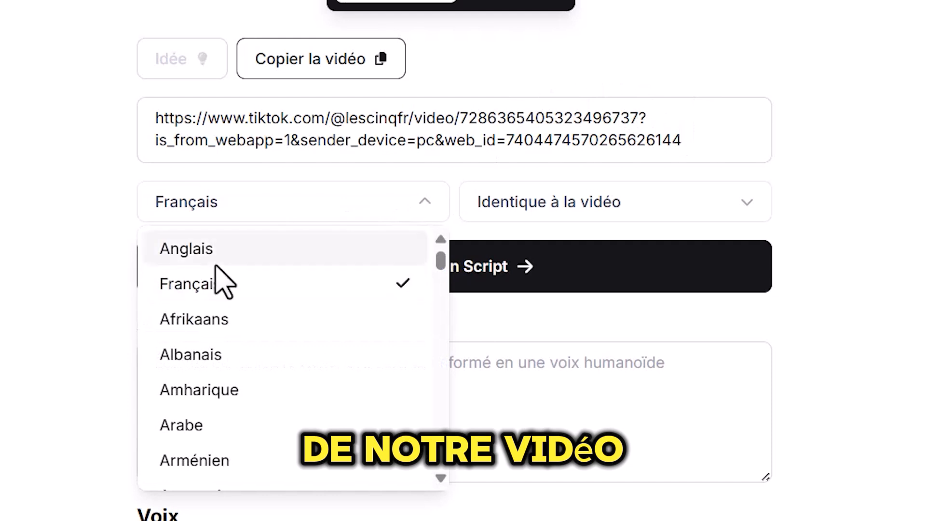
left_click(217, 284)
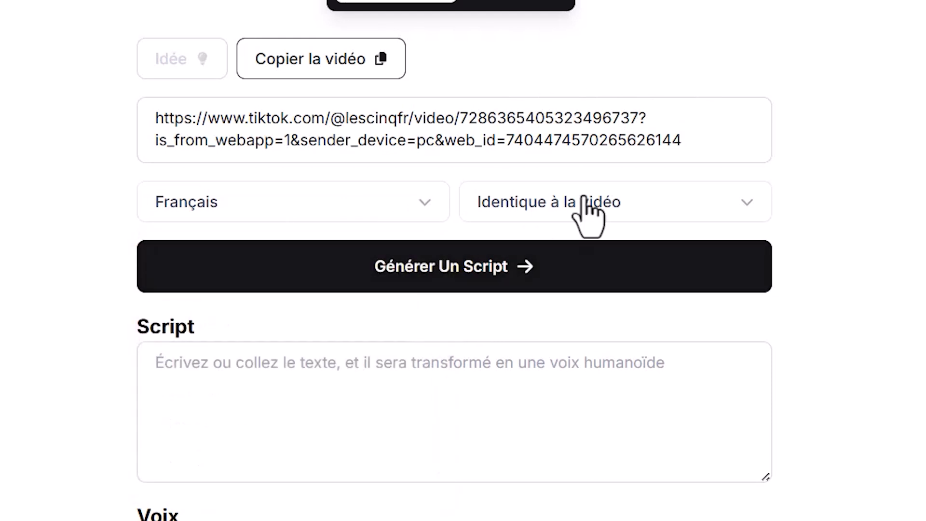
left_click(622, 201)
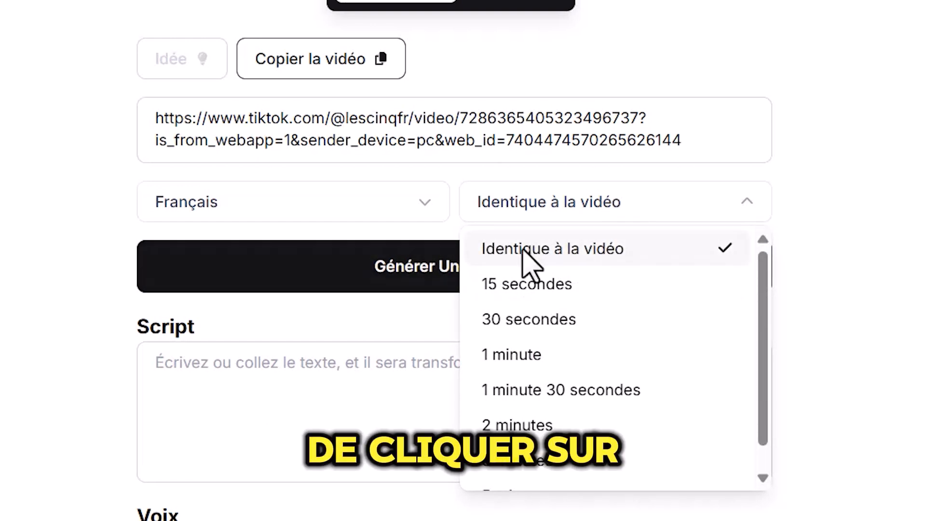
left_click(557, 249)
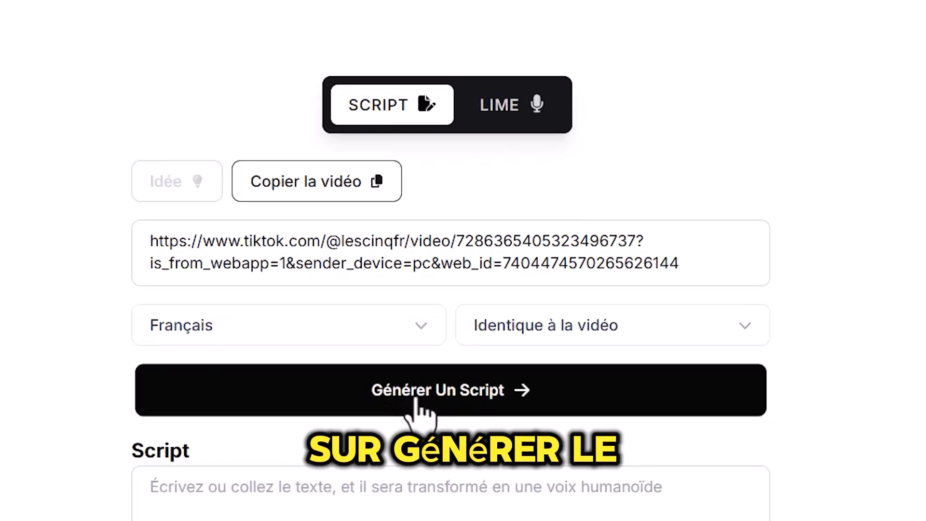
left_click(416, 401)
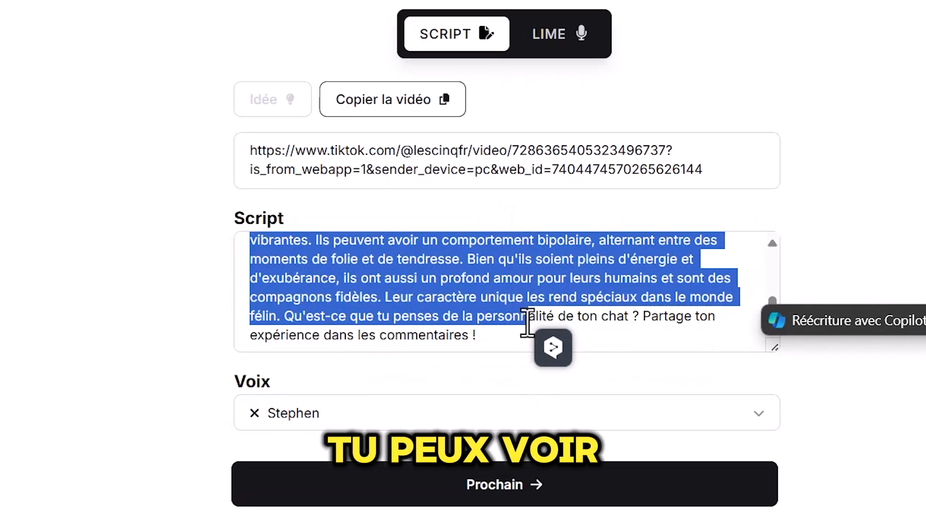
Read through the script extracted from the TikTok video, from its opening question to its closing call for comments
scroll(546, 365, "up", 5)
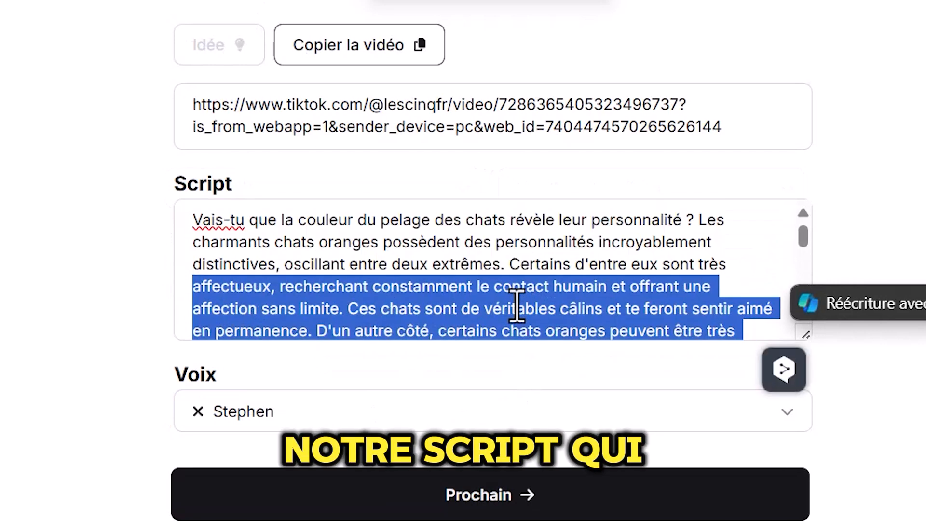
left_click(112, 183)
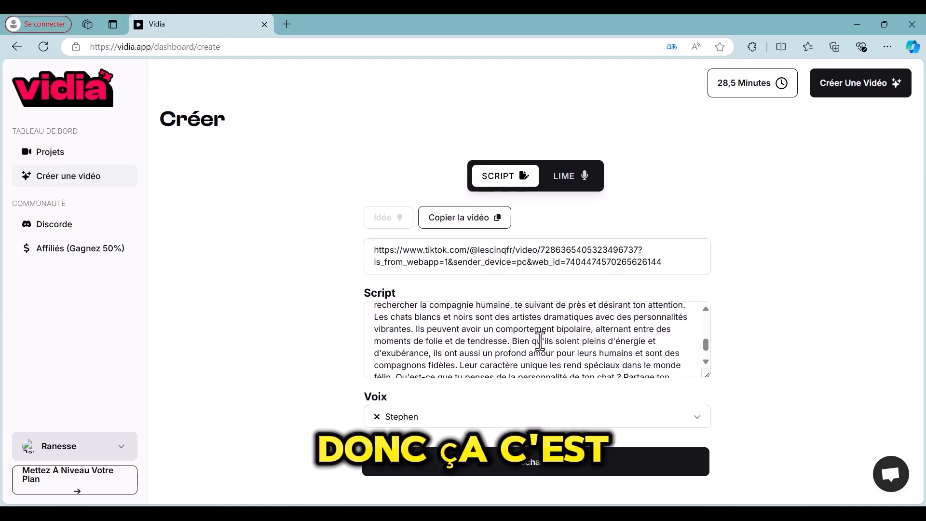
scroll(540, 340, "down", 1)
scroll(540, 341, "down", 1)
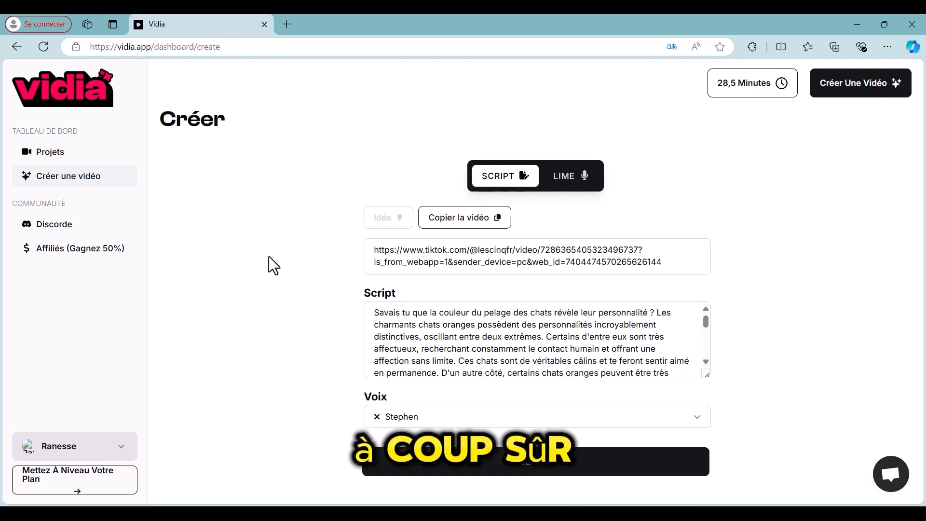
left_click_drag(374, 309, 555, 372)
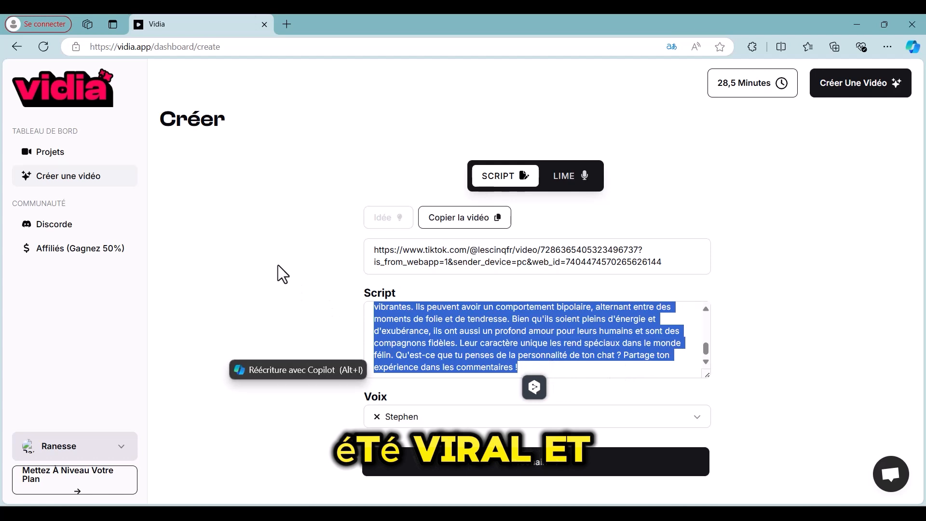
left_click(309, 314)
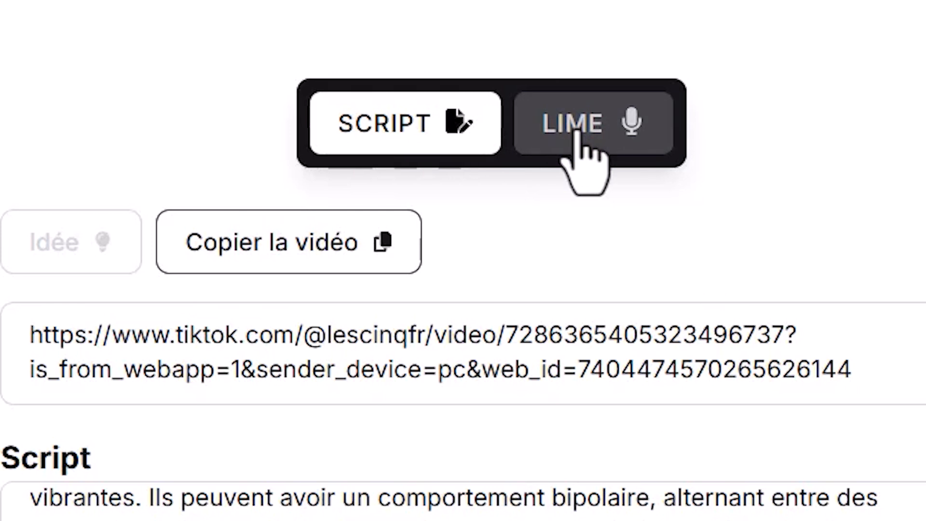
View the option for supplying an audio file instead of a script, and return to the script form
left_click(576, 131)
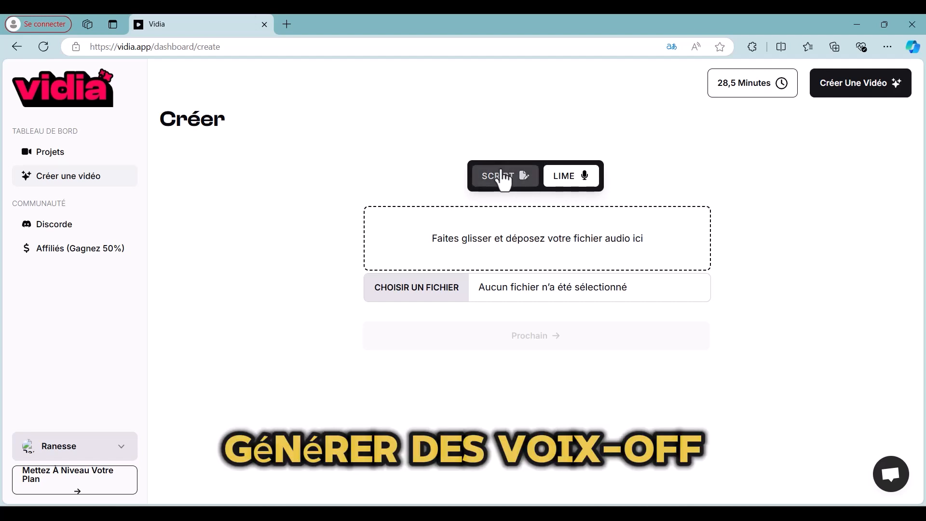
left_click(501, 175)
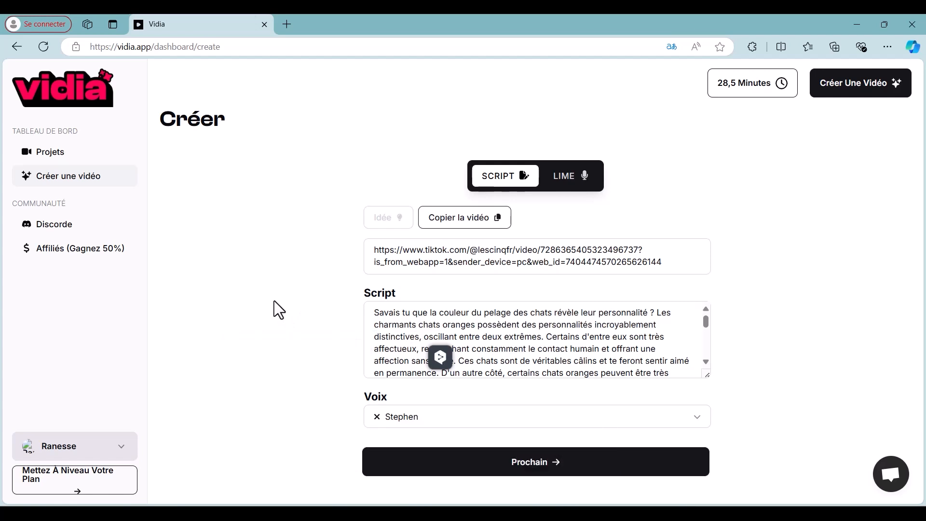
scroll(464, 407, "down", 1)
scroll(464, 408, "up", 1)
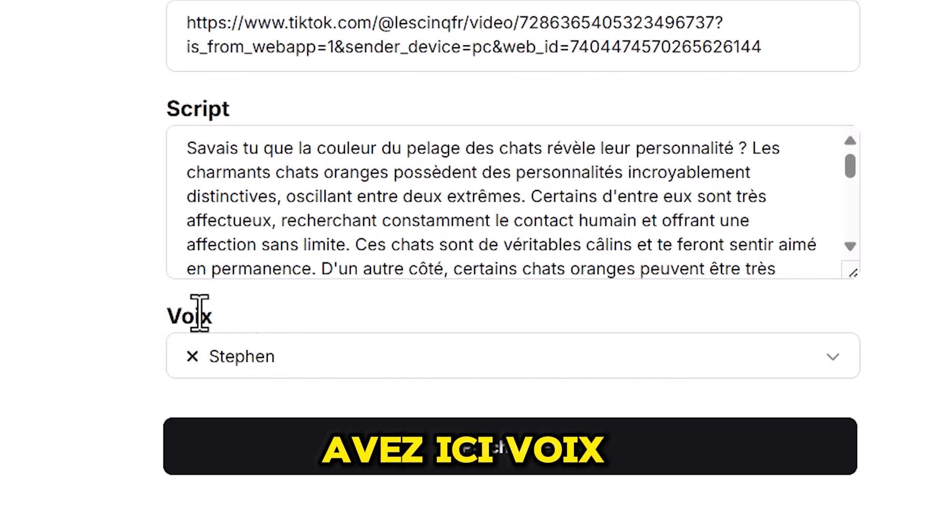
Choose the French male voice Rémi for the narration and proceed to the video editor
left_click(341, 357)
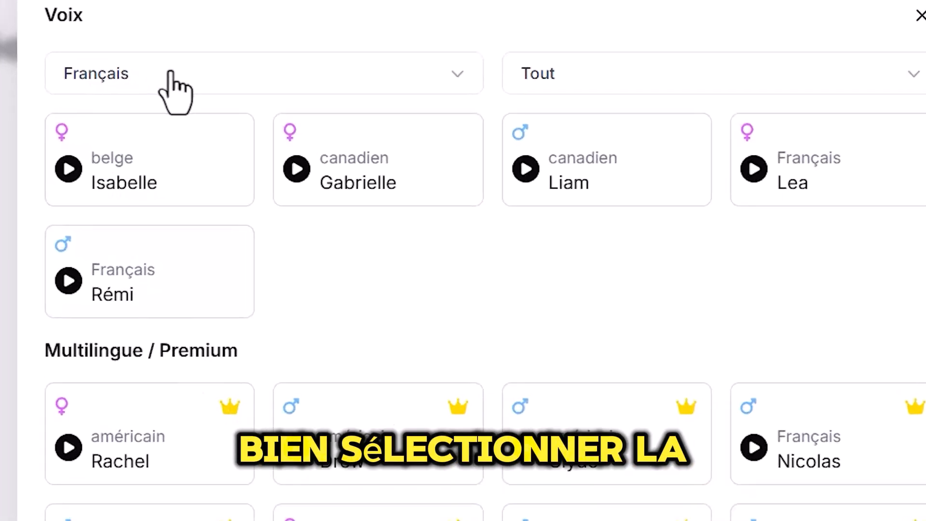
left_click(181, 79)
left_click(324, 82)
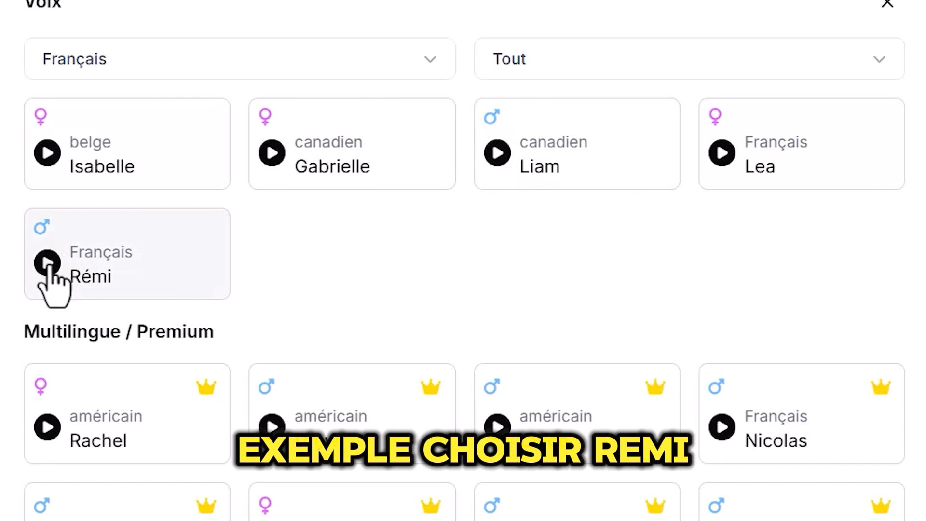
left_click(50, 265)
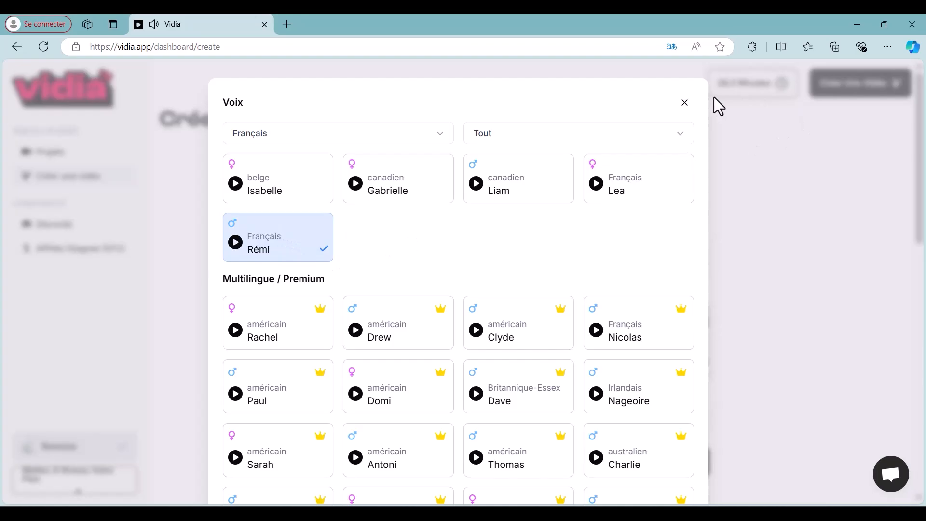
left_click(682, 103)
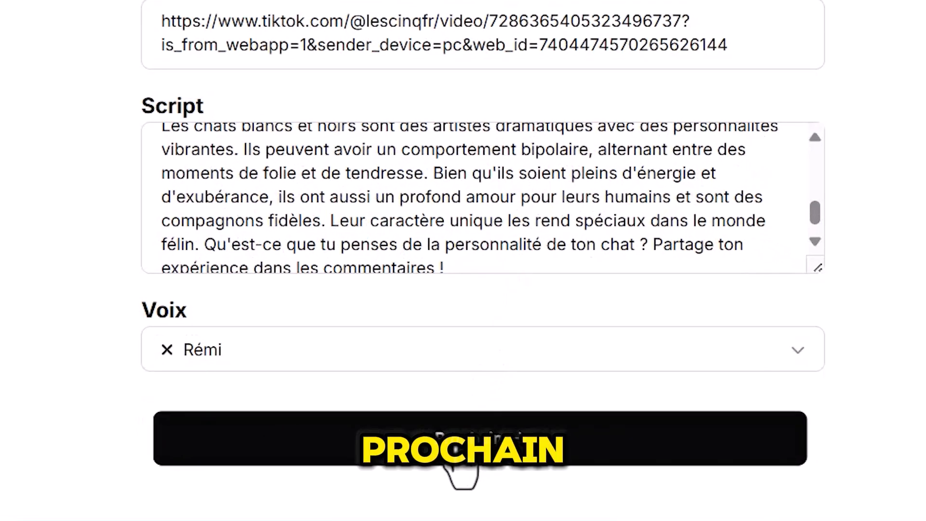
left_click(475, 451)
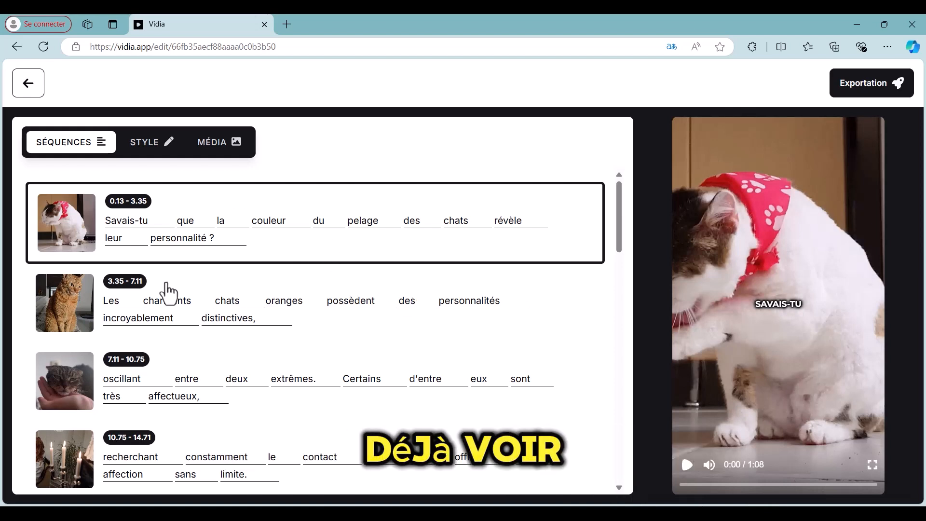
Look through the video's sequences, comparing each subtitle passage with its assigned image or clip
scroll(168, 293, "down", 15)
scroll(166, 290, "up", 3)
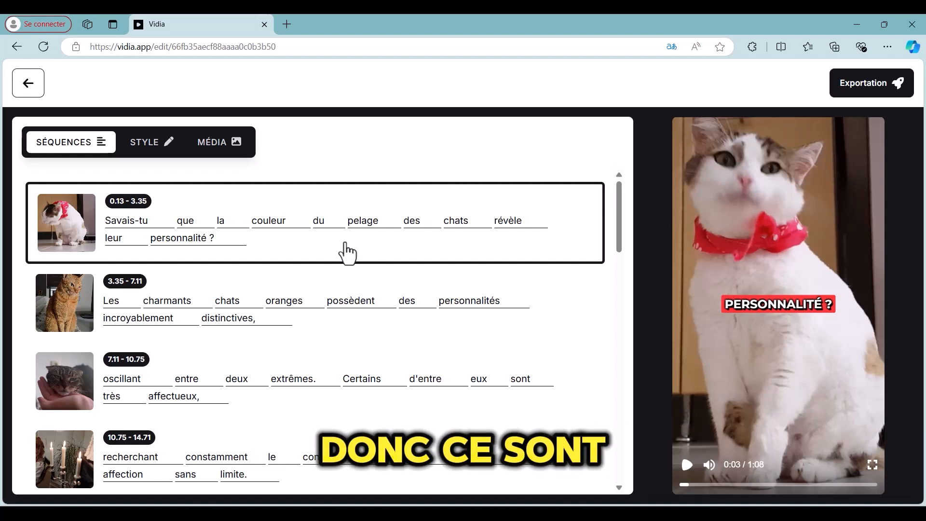
scroll(344, 253, "down", 2)
scroll(86, 380, "down", 6)
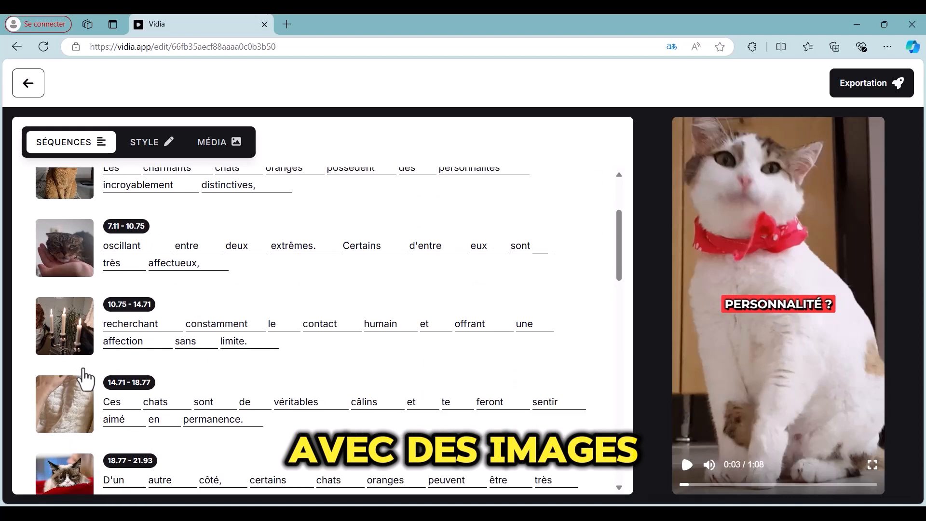
scroll(86, 380, "down", 1)
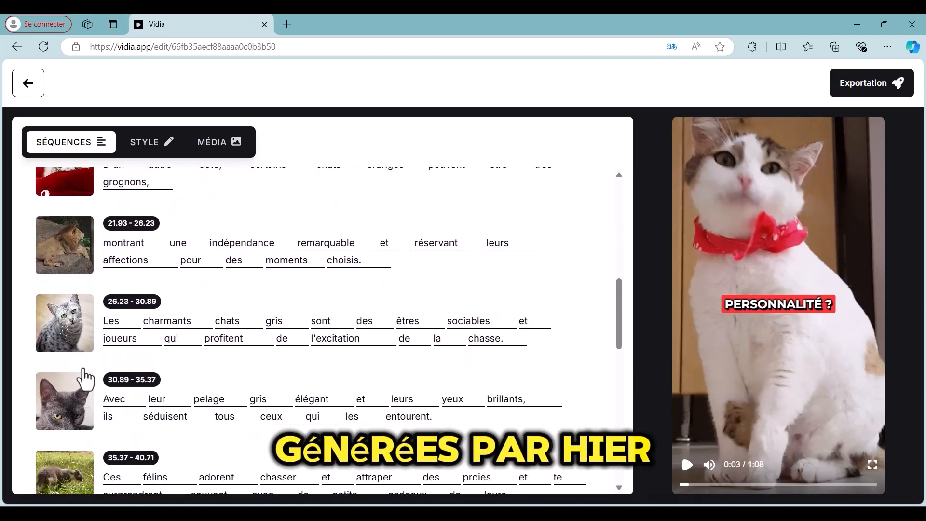
scroll(86, 379, "down", 3)
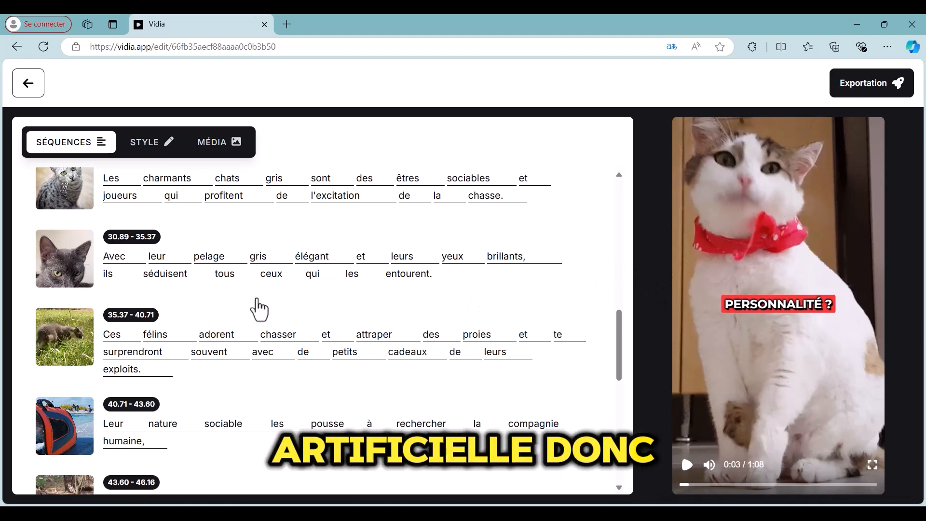
scroll(258, 310, "up", 3)
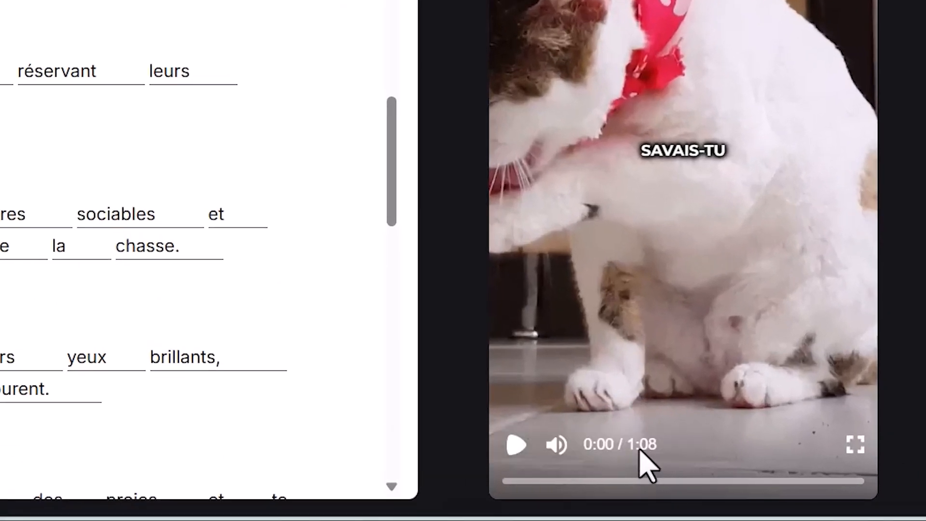
Play the video preview from the start and pause it at 0:08
left_click(515, 444)
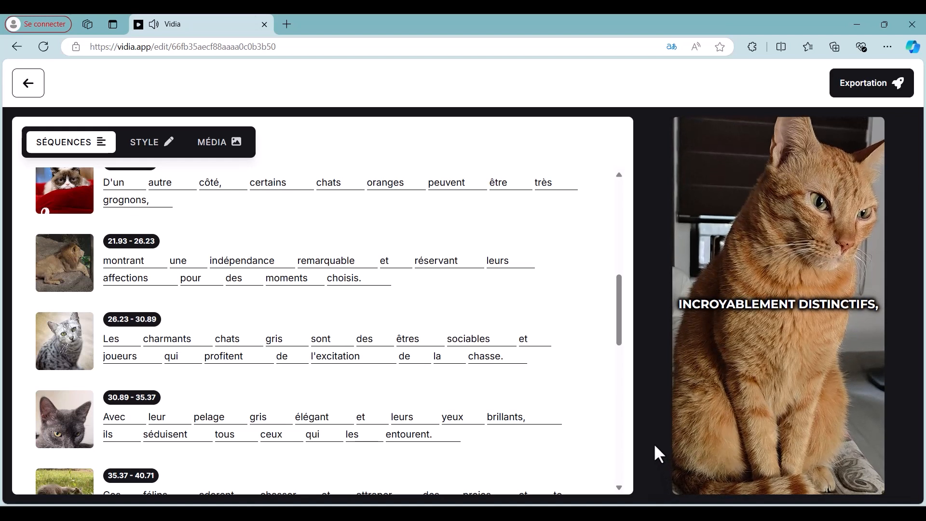
left_click(687, 464)
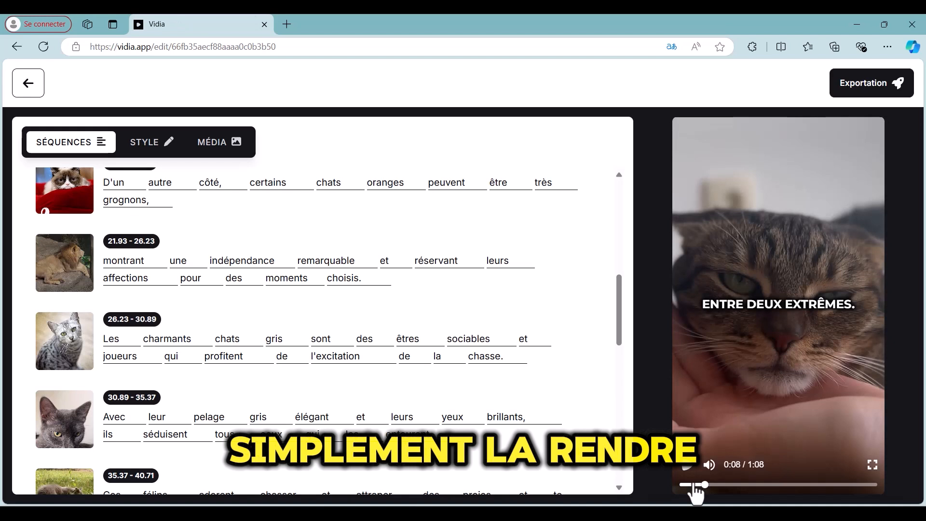
scroll(292, 319, "up", 8)
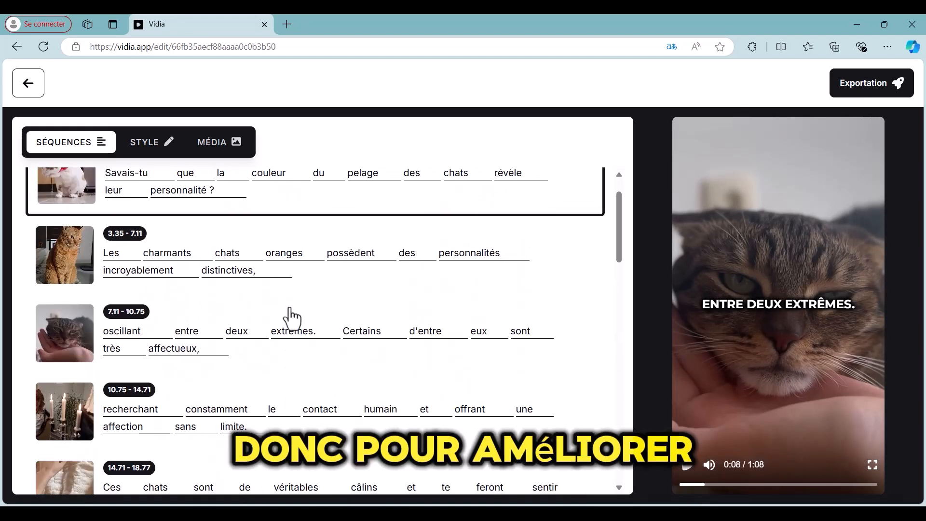
Apply the Taureau preset to the video's subtitles and play the opening seconds of the preview, pausing at 0:03
scroll(292, 318, "up", 1)
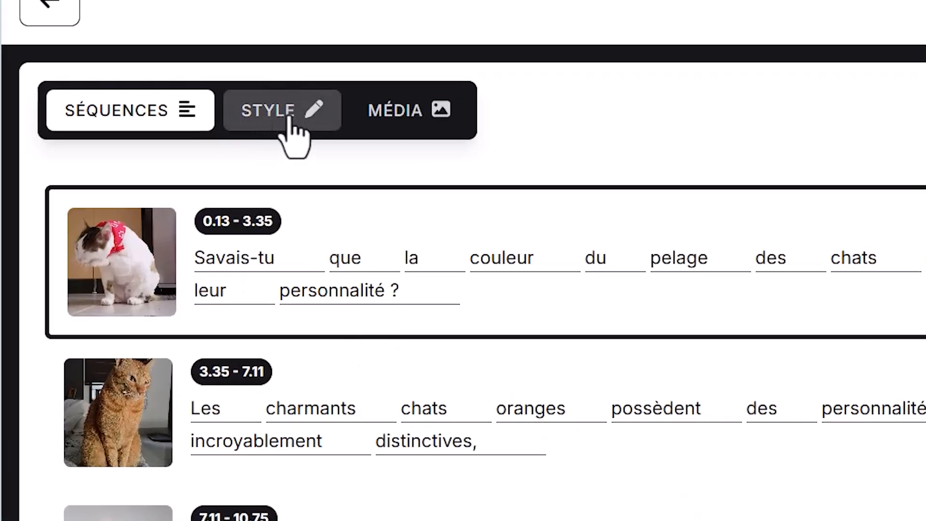
left_click(156, 148)
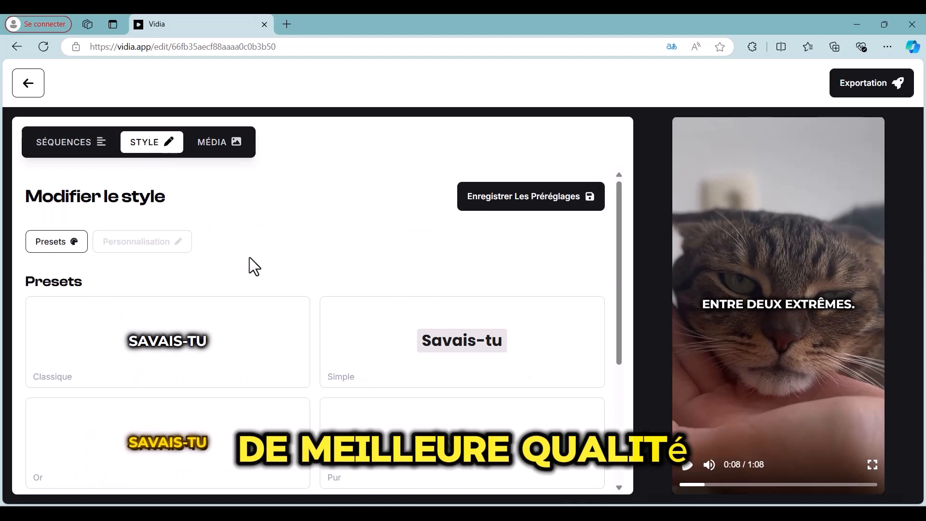
scroll(250, 262, "down", 4)
scroll(249, 263, "up", 5)
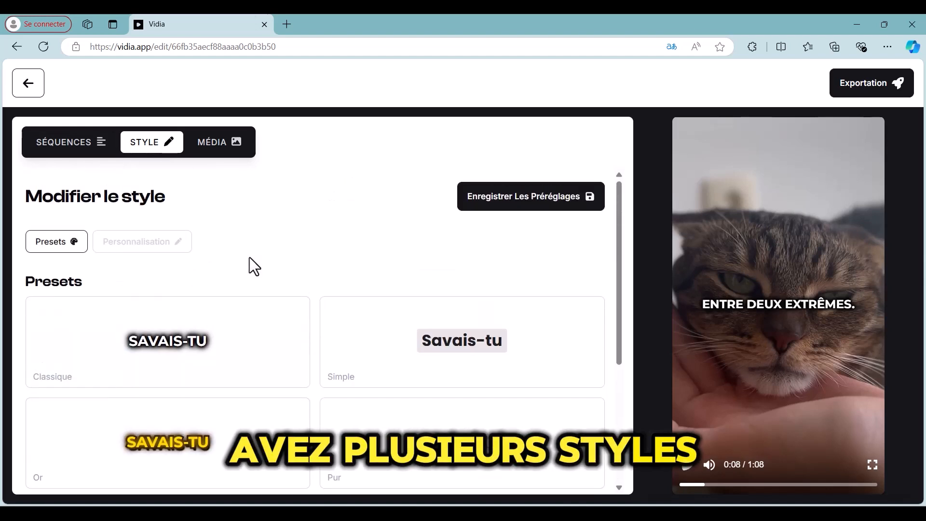
scroll(250, 256, "down", 4)
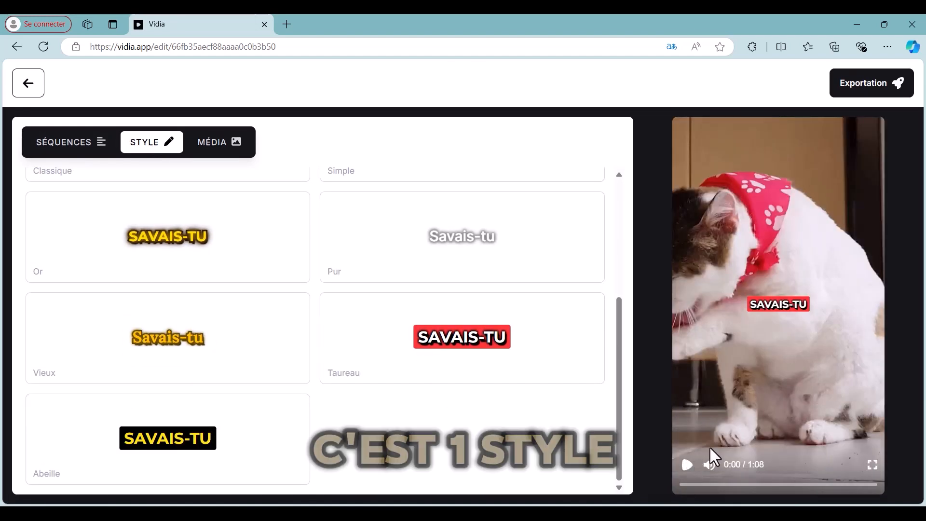
left_click(687, 468)
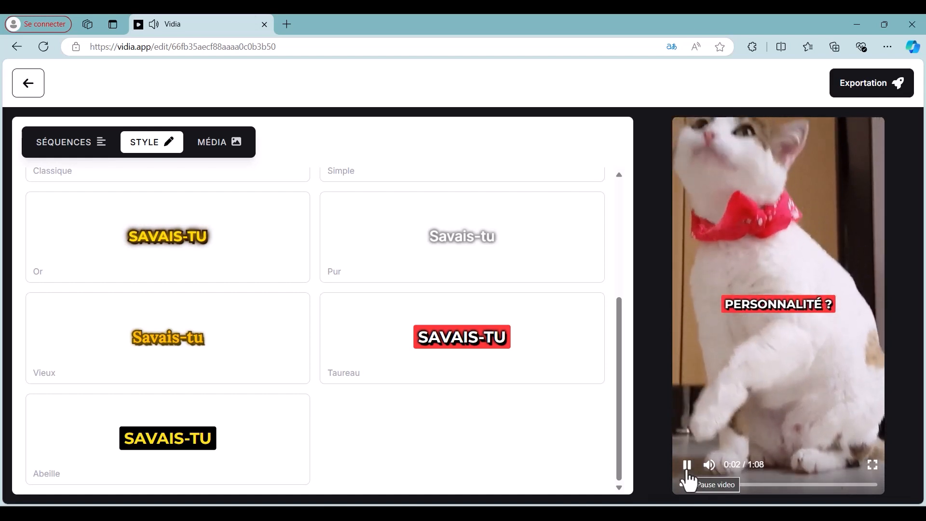
left_click(687, 467)
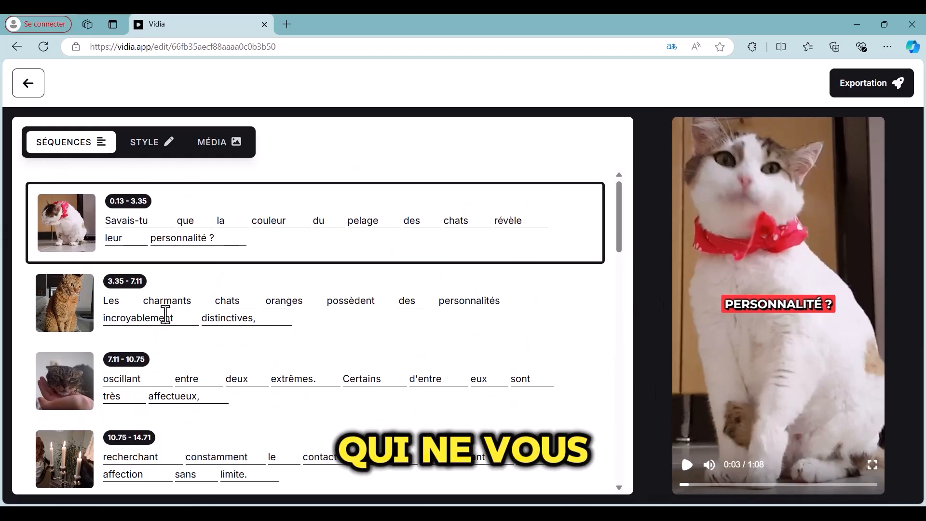
Replace the candle clip of the 10.75 - 14.71 sequence with a stock video of a grey cat held in a woman's arms
scroll(145, 313, "down", 3)
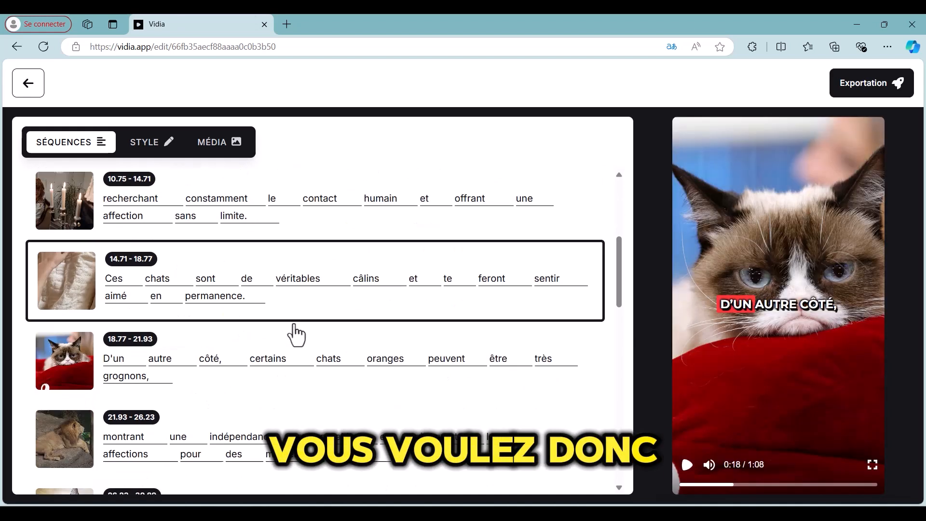
scroll(295, 331, "up", 2)
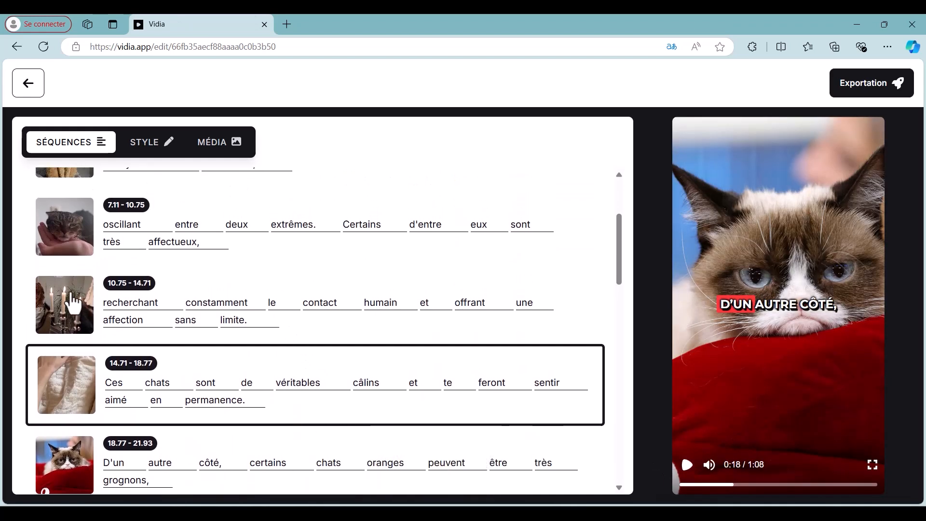
left_click(74, 302)
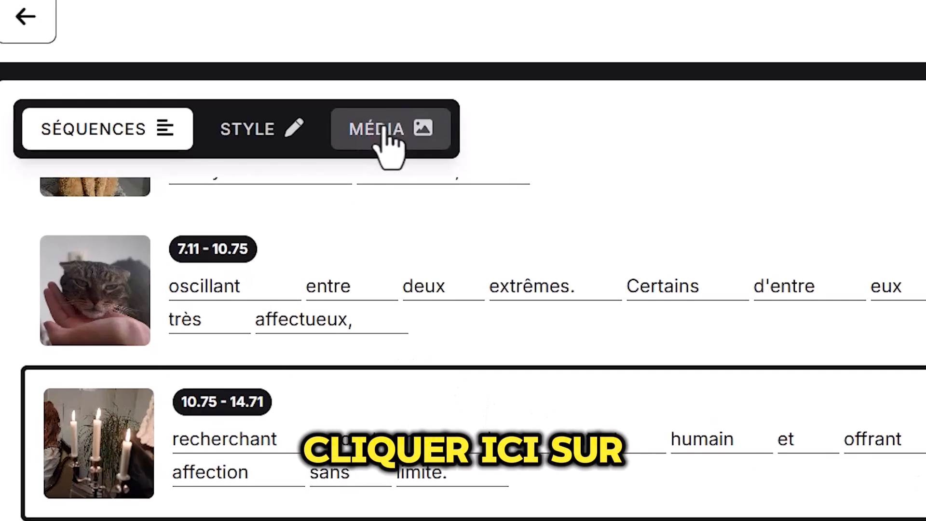
left_click(216, 144)
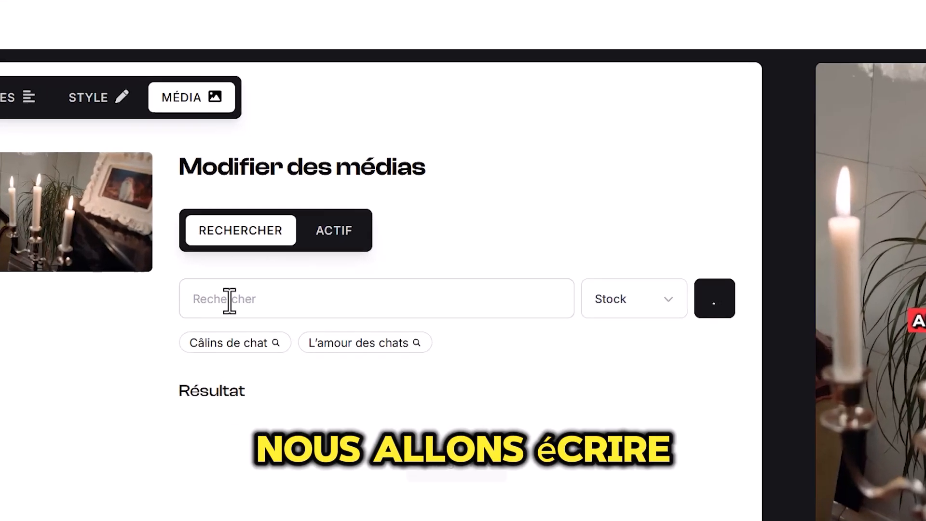
left_click(247, 289)
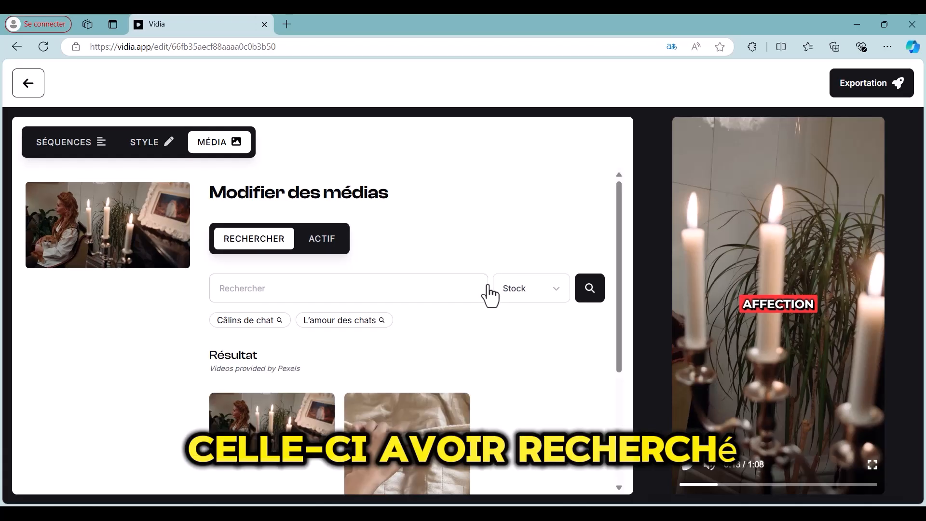
scroll(249, 375, "down", 4)
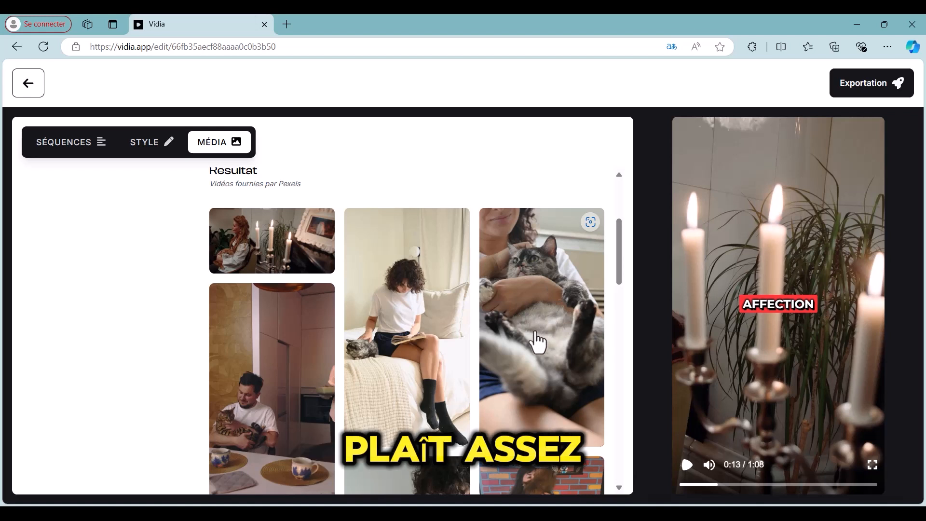
left_click(533, 295)
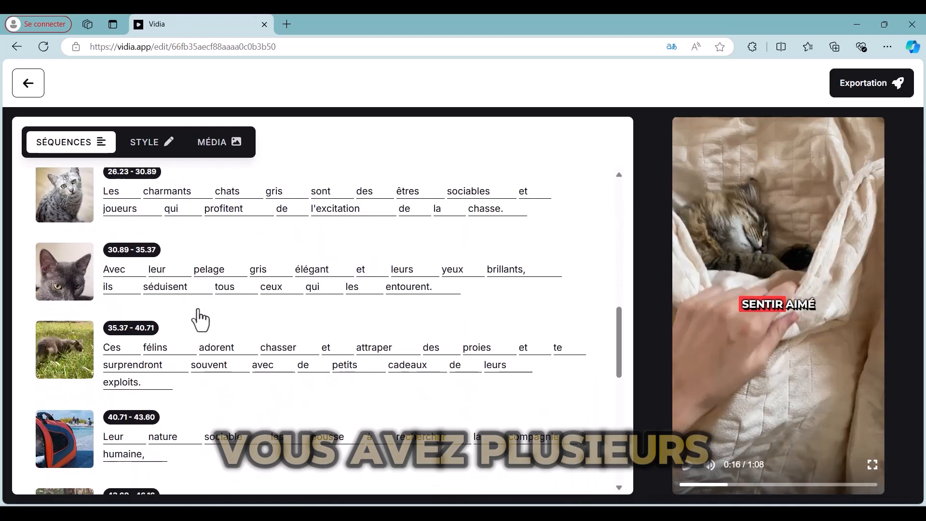
Check the remaining sequences' images against their subtitles, and export the video, accepting the credit cost
scroll(199, 316, "down", 10)
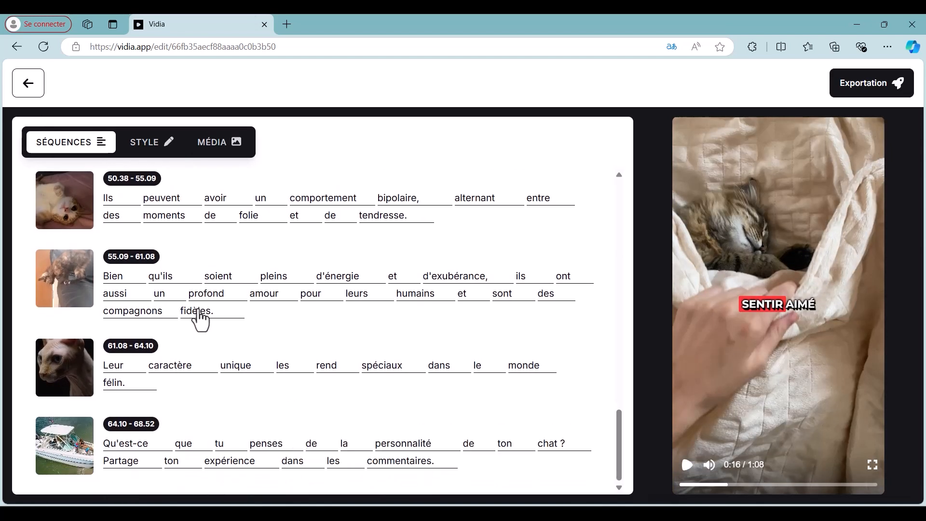
scroll(199, 318, "up", 5)
scroll(199, 318, "up", 10)
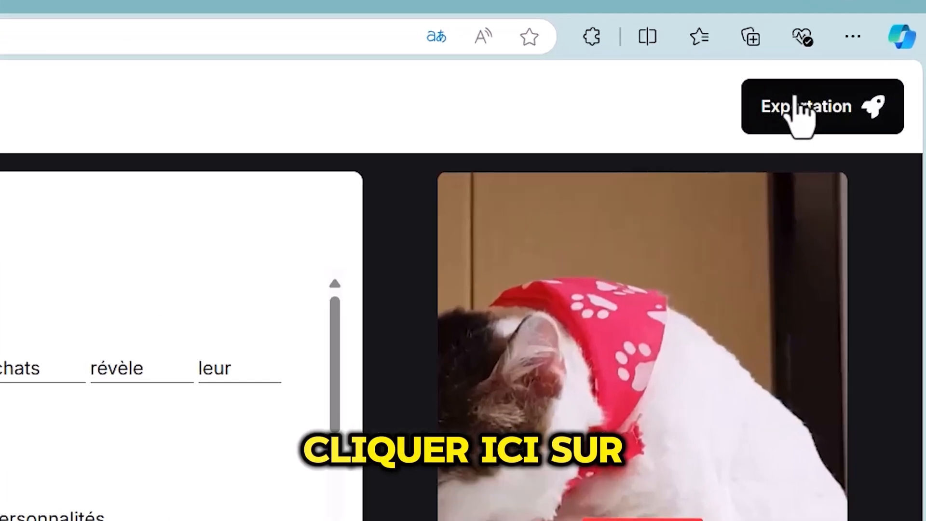
left_click(859, 81)
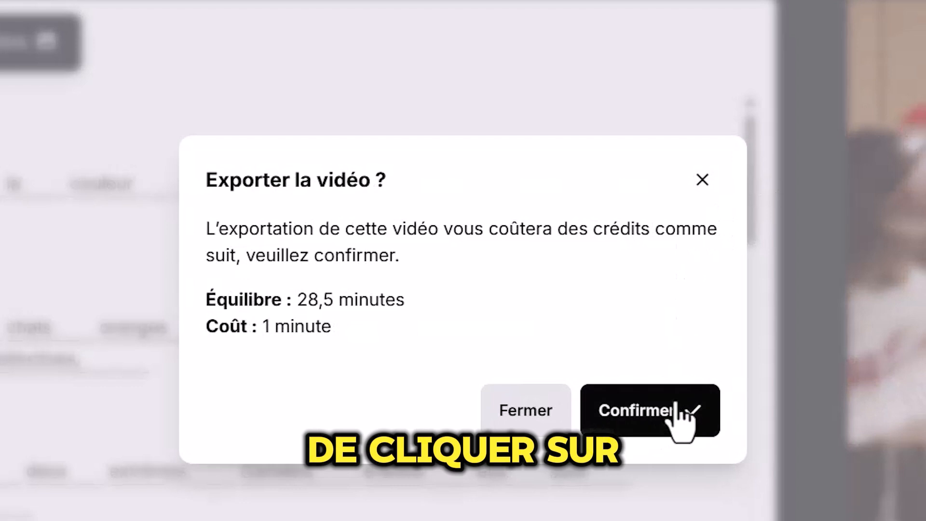
left_click(674, 410)
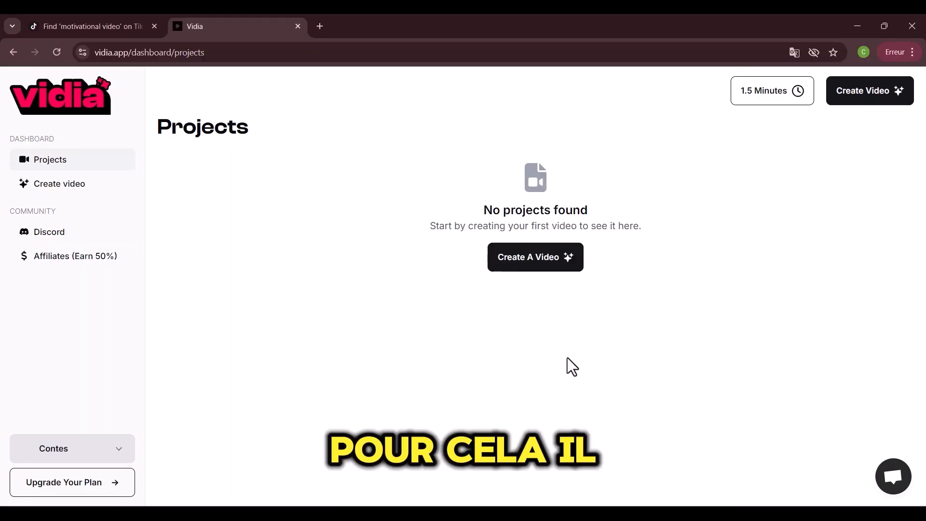
Open the pricing plans and compare the prices and included minutes of the monthly Free, Standard and Pro plans with the lifetime plans
left_click(784, 90)
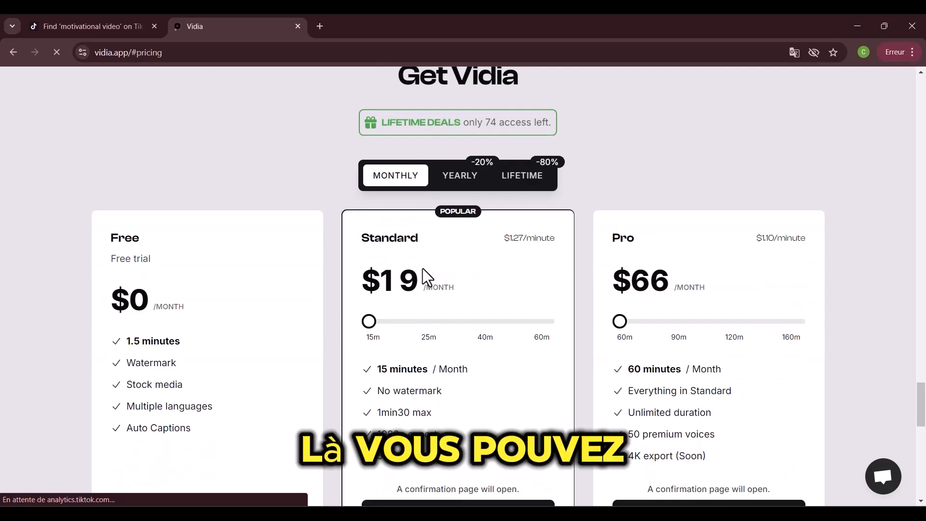
scroll(422, 268, "down", 2)
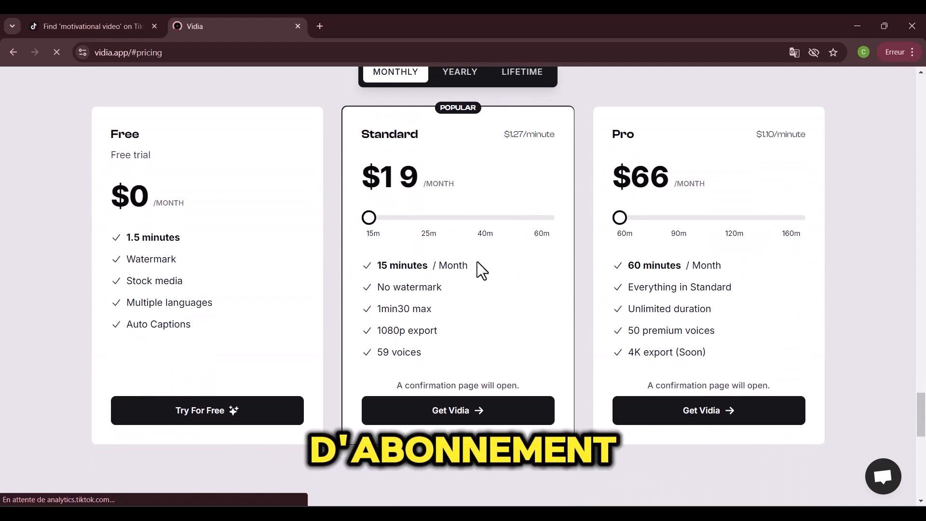
scroll(477, 265, "up", 1)
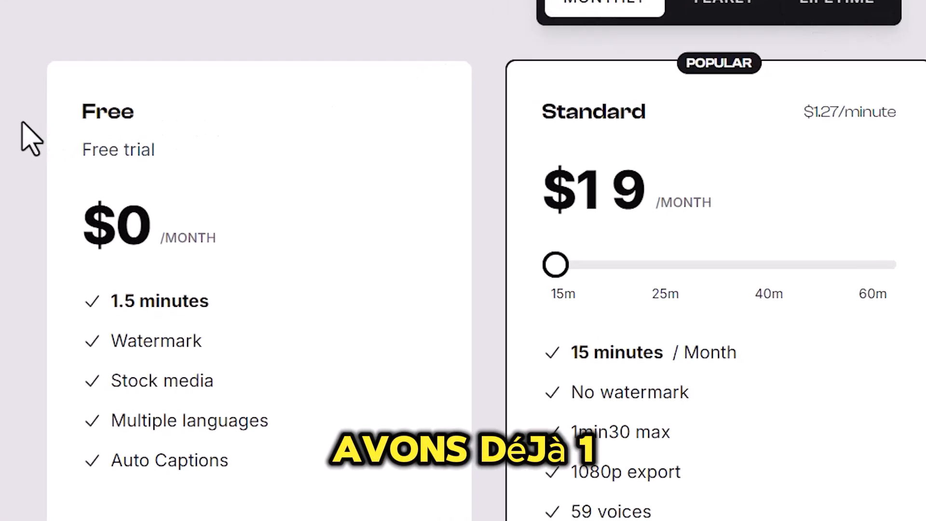
left_click_drag(77, 77, 155, 108)
left_click(154, 108)
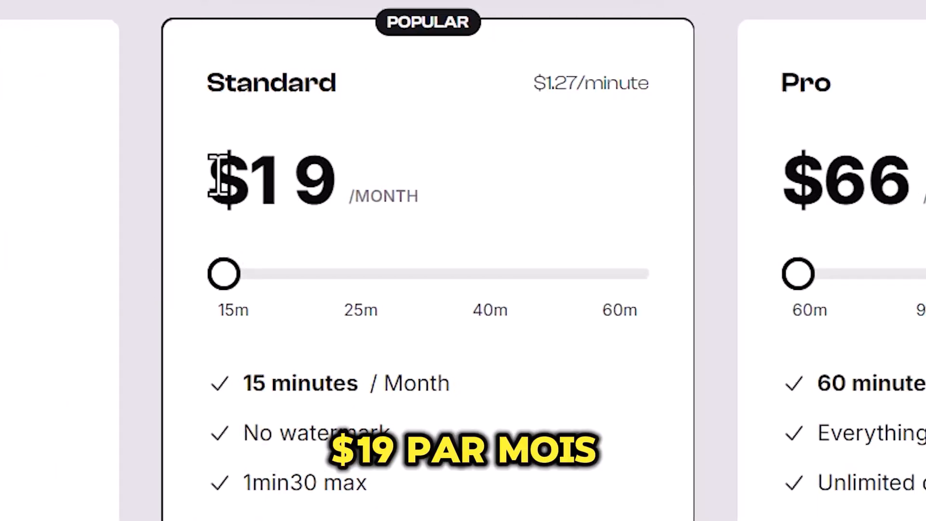
left_click_drag(218, 174, 506, 196)
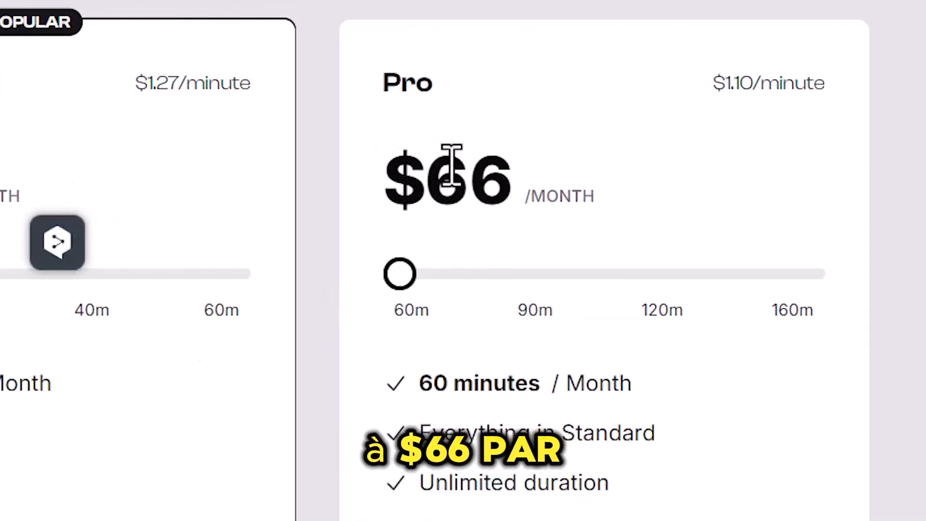
triple_click(452, 164)
left_click_drag(420, 383, 694, 358)
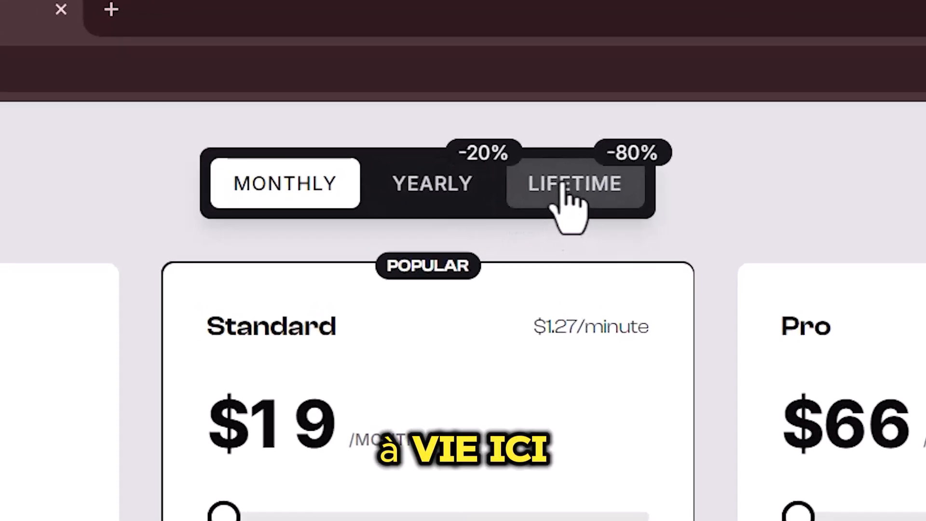
left_click(562, 188)
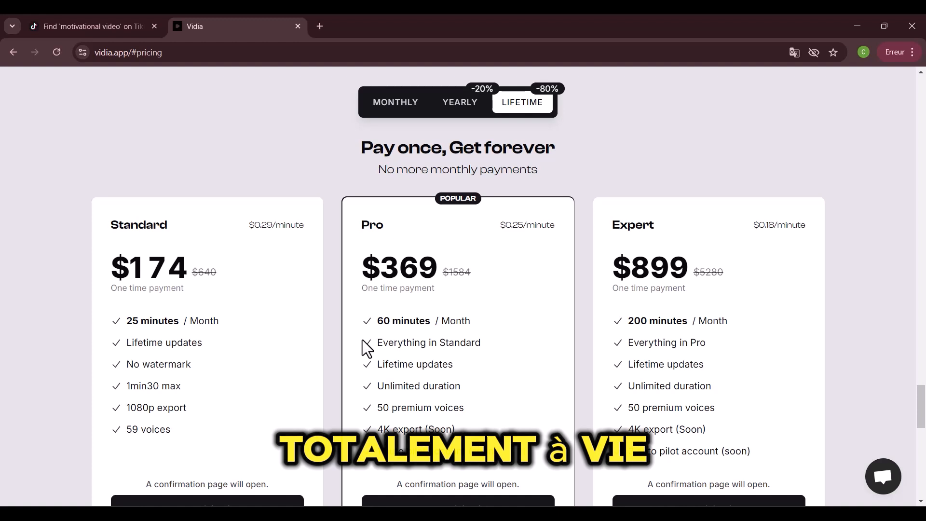
left_click_drag(373, 321, 492, 311)
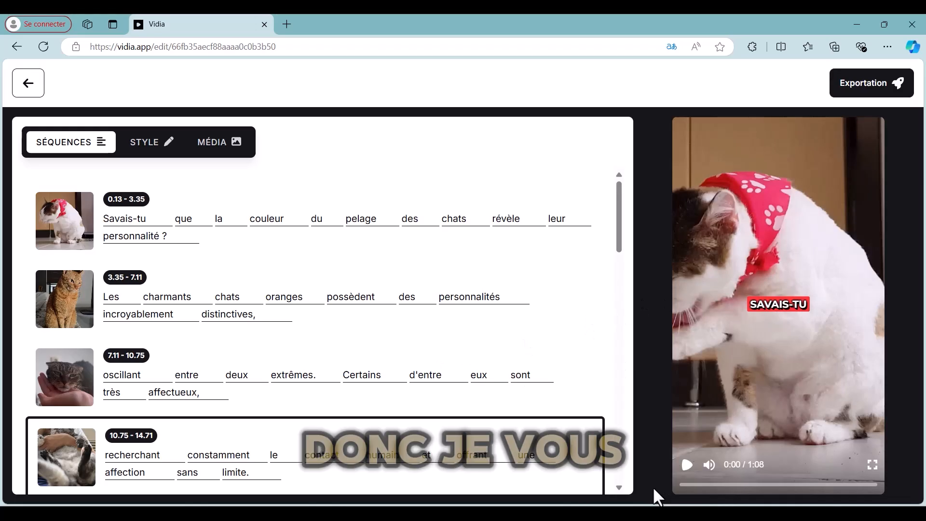